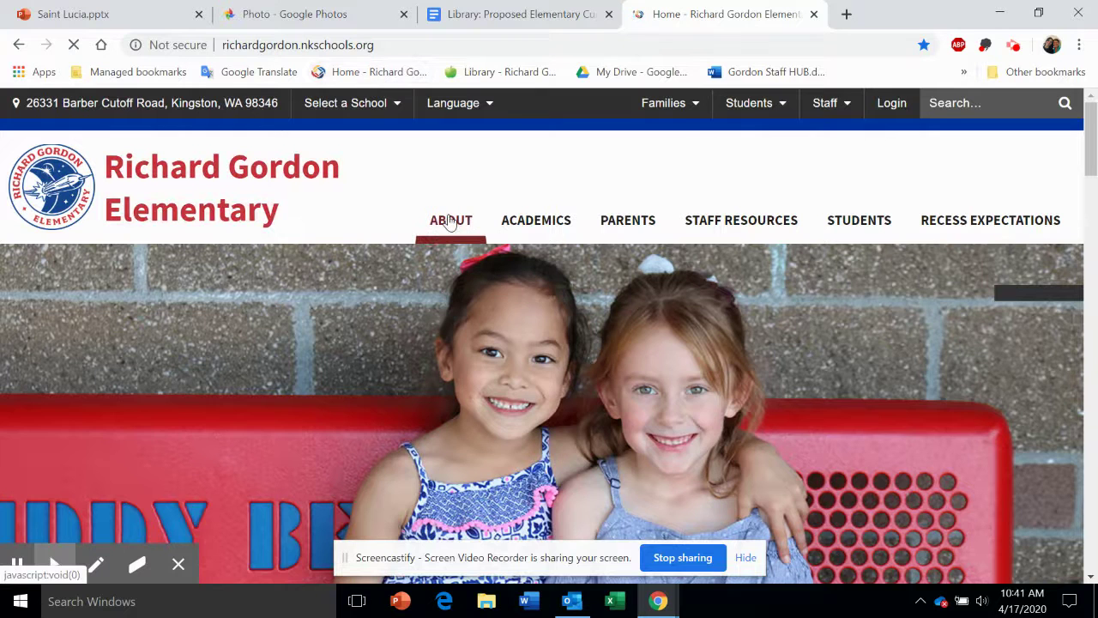
pyautogui.click(451, 221)
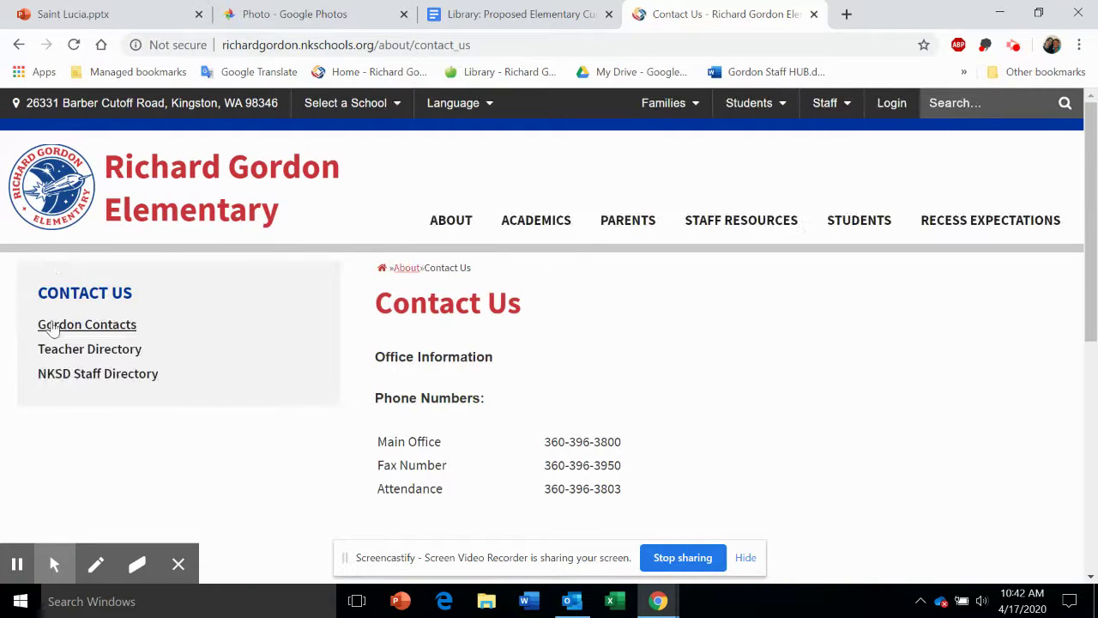
pyautogui.click(67, 351)
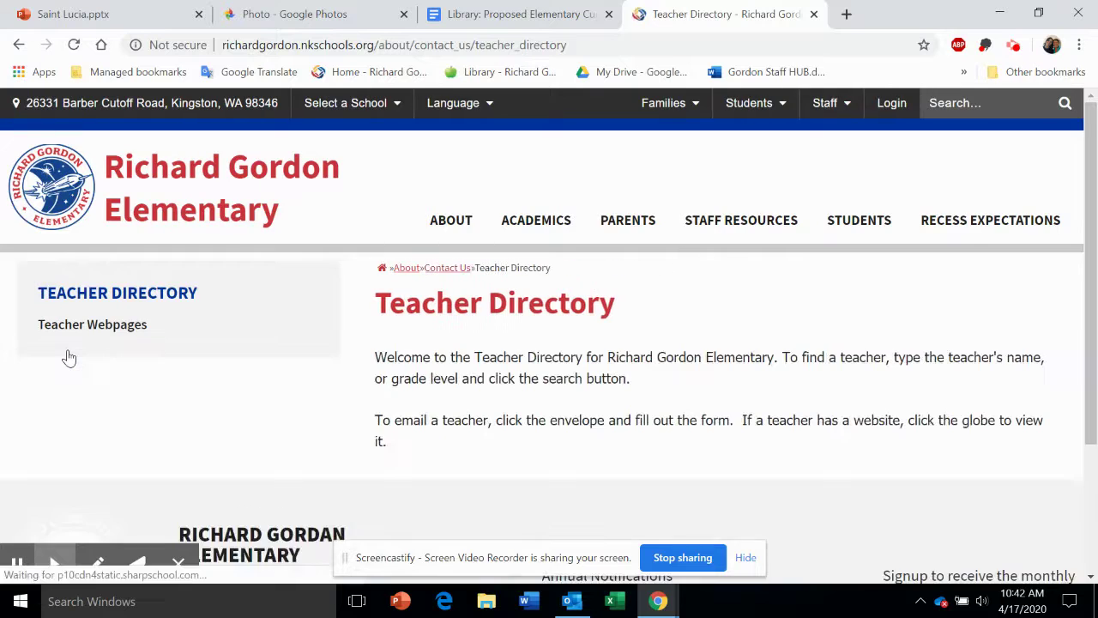
pyautogui.click(84, 326)
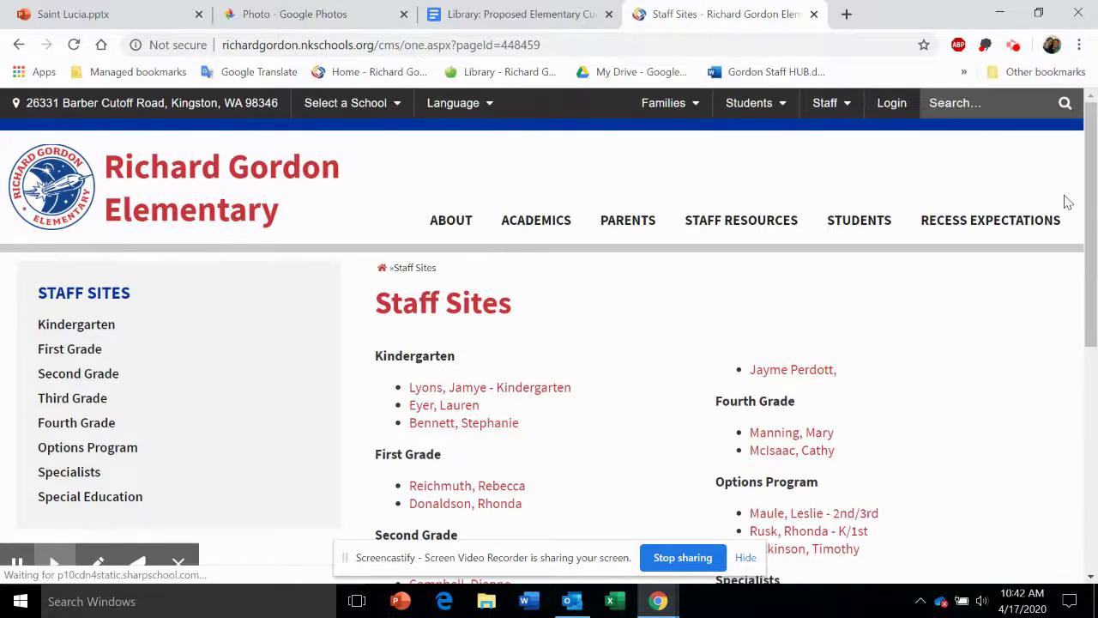
pyautogui.scroll(-3, 1092, 204)
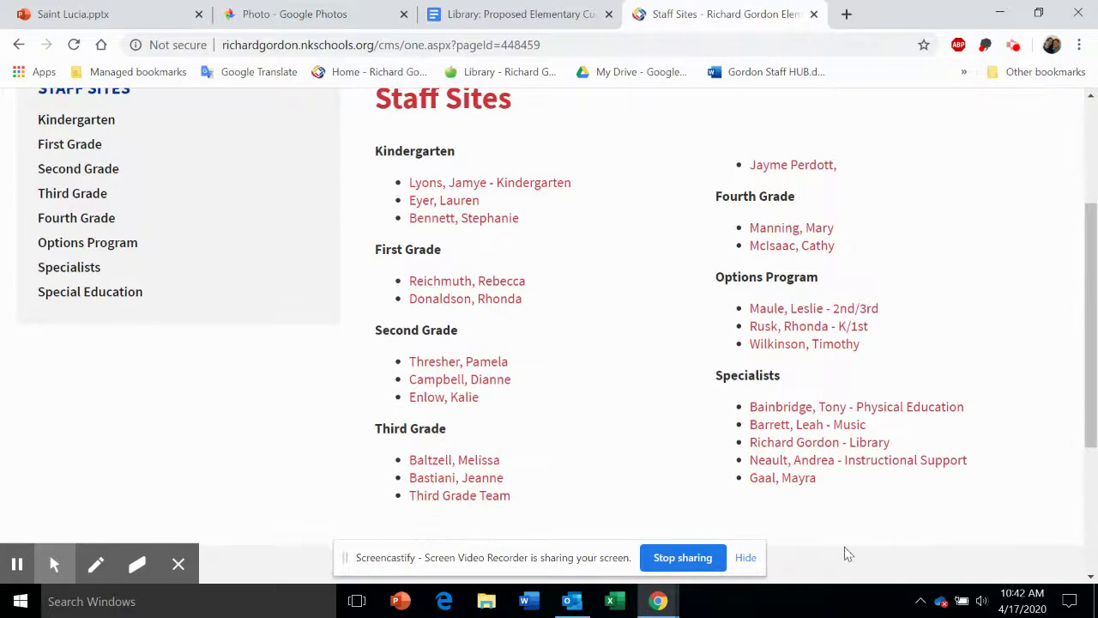
pyautogui.click(807, 444)
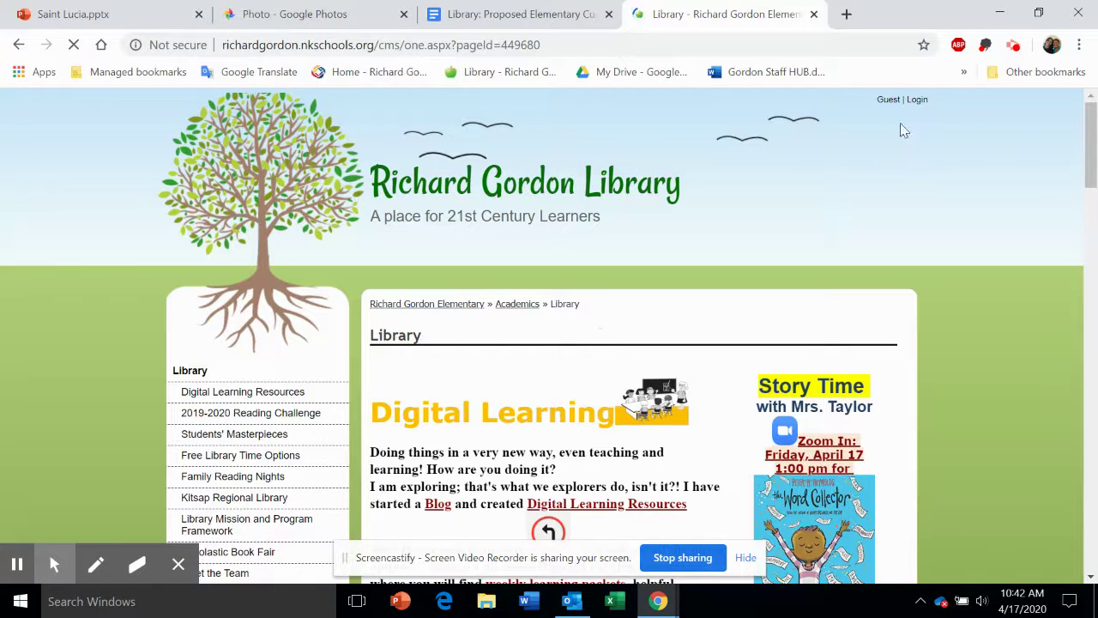
# Step: Log in to the site and switch the Library page's Design Mode toggle to ON
pyautogui.click(915, 101)
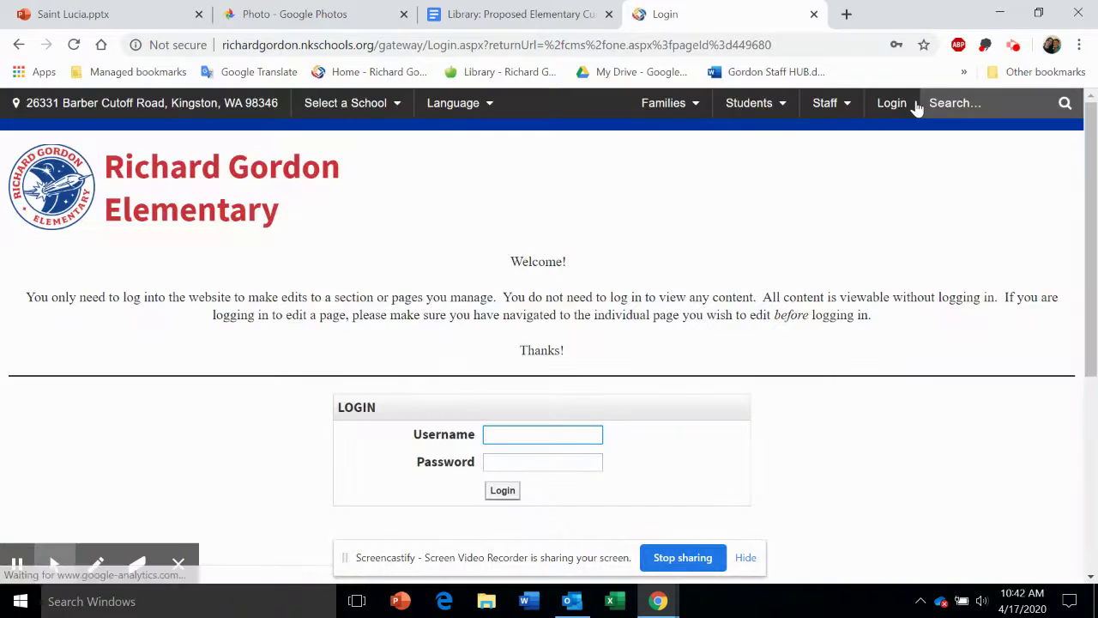
pyautogui.click(505, 492)
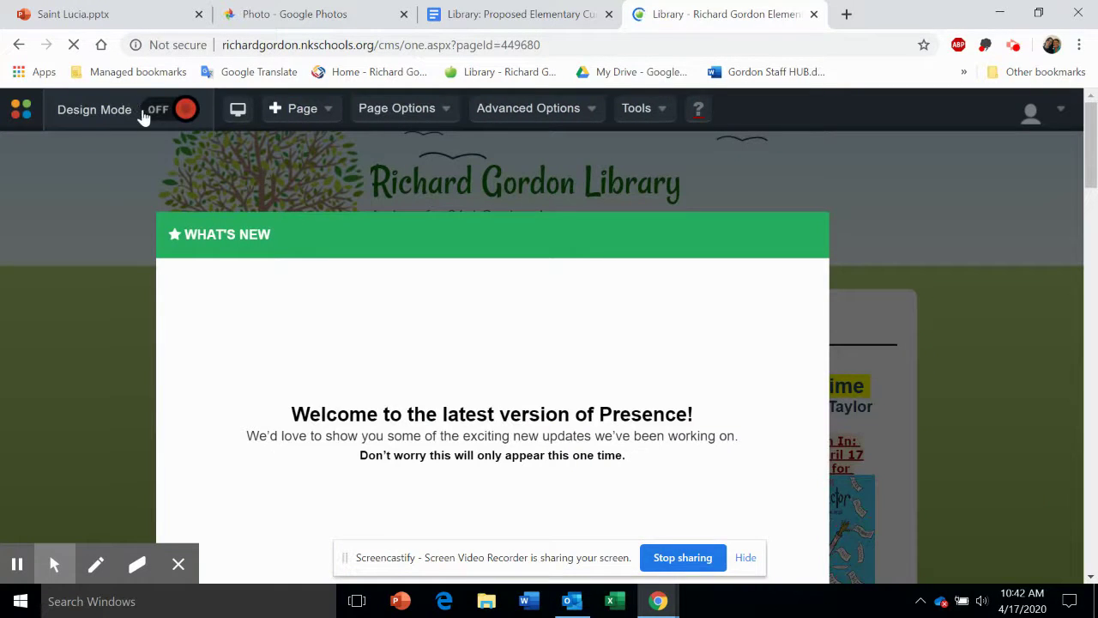
pyautogui.click(183, 112)
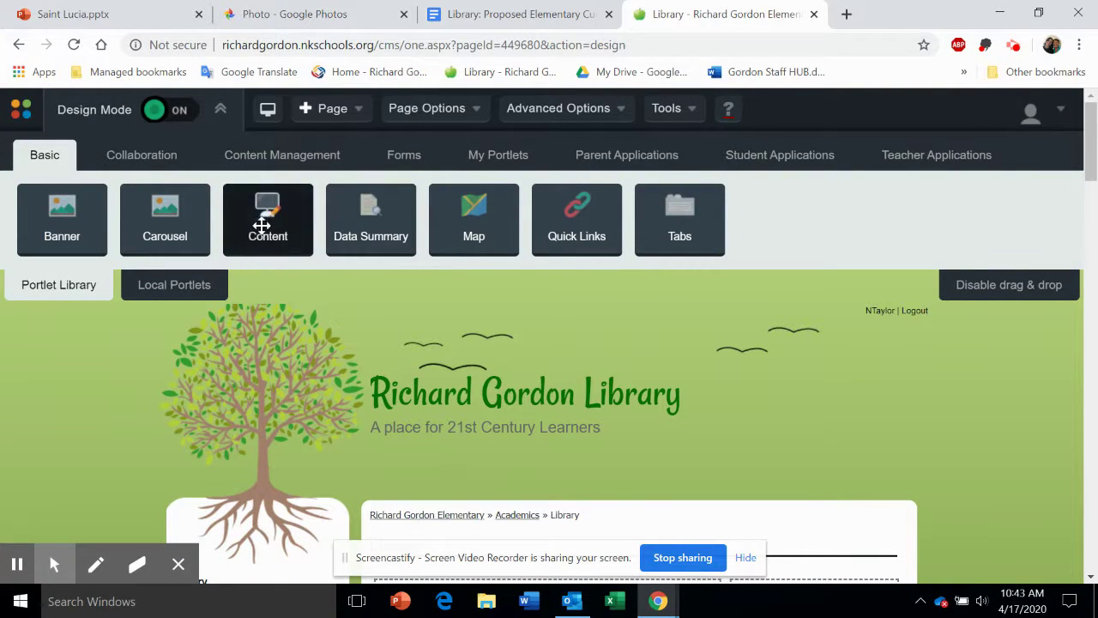
pyautogui.moveTo(262, 225)
pyautogui.mouseDown()
pyautogui.moveTo(576, 375)
pyautogui.moveTo(566, 363)
pyautogui.moveTo(562, 405)
pyautogui.moveTo(466, 355)
pyautogui.moveTo(252, 208)
pyautogui.mouseUp()
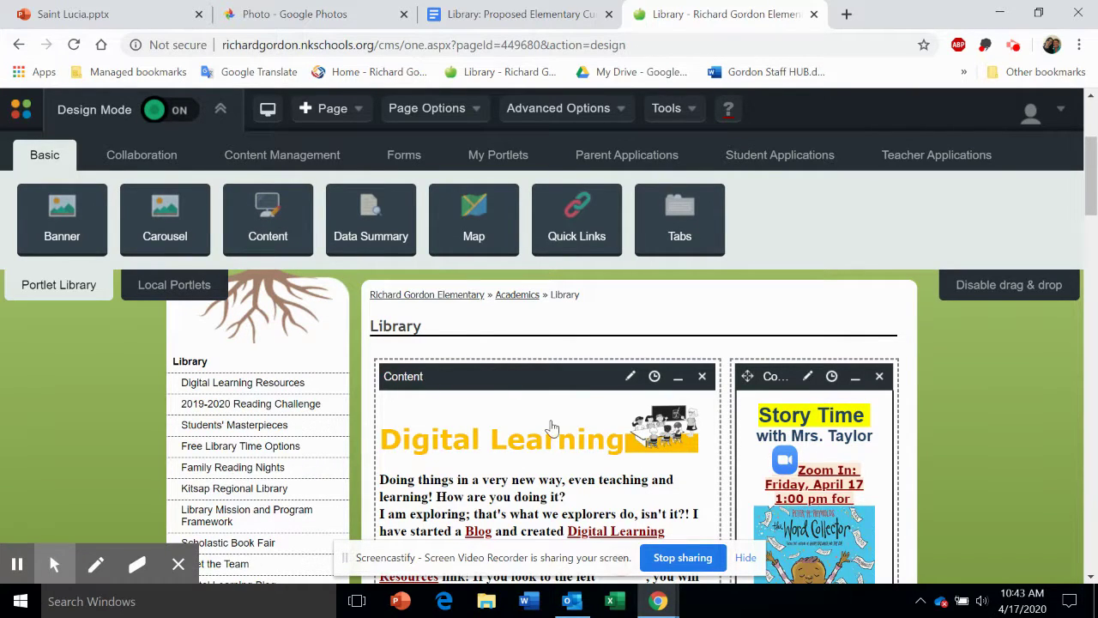
# Step: Open the Digital Learning Content portlet in the editor using its pencil icon
pyautogui.click(629, 377)
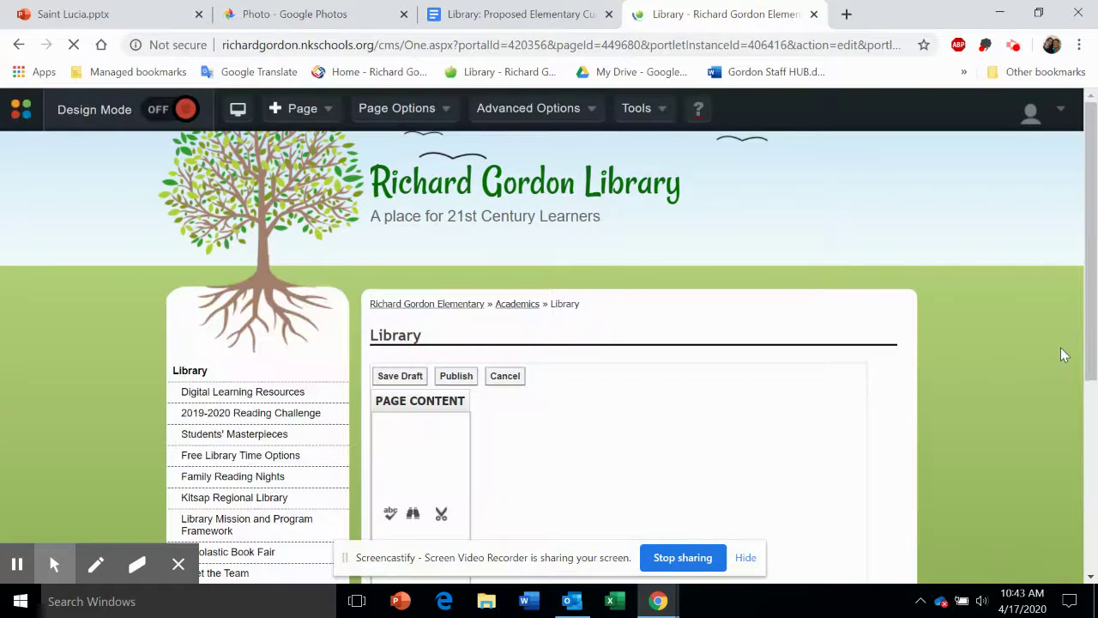
# Step: Open the Foreground Color palette and close it without choosing a colour
pyautogui.moveTo(1095, 290); pyautogui.dragTo(1085, 427)
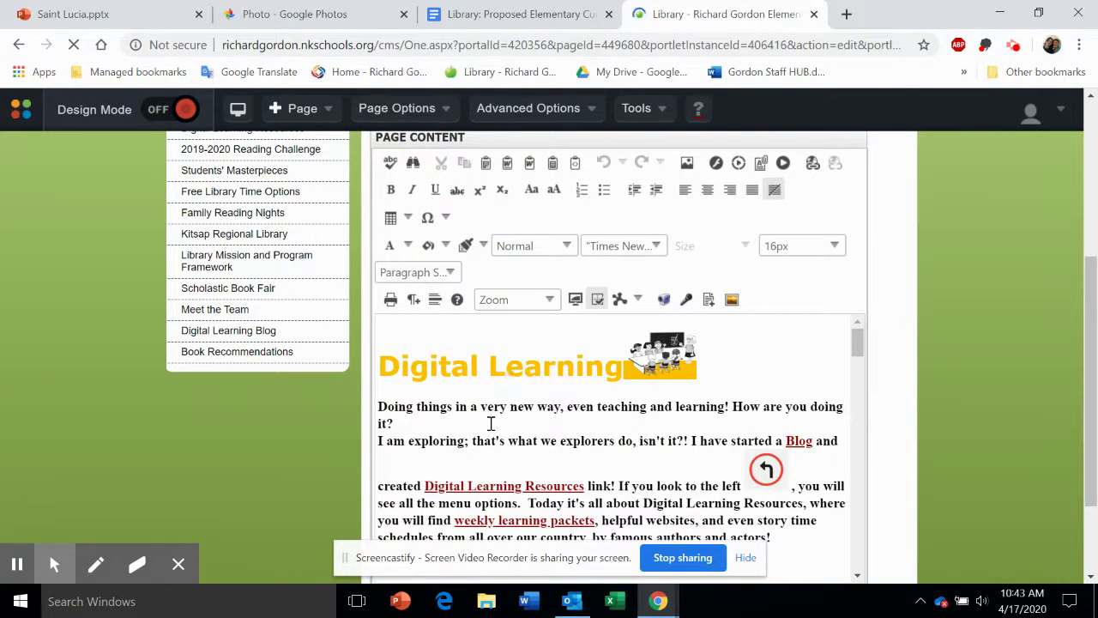
pyautogui.click(391, 247)
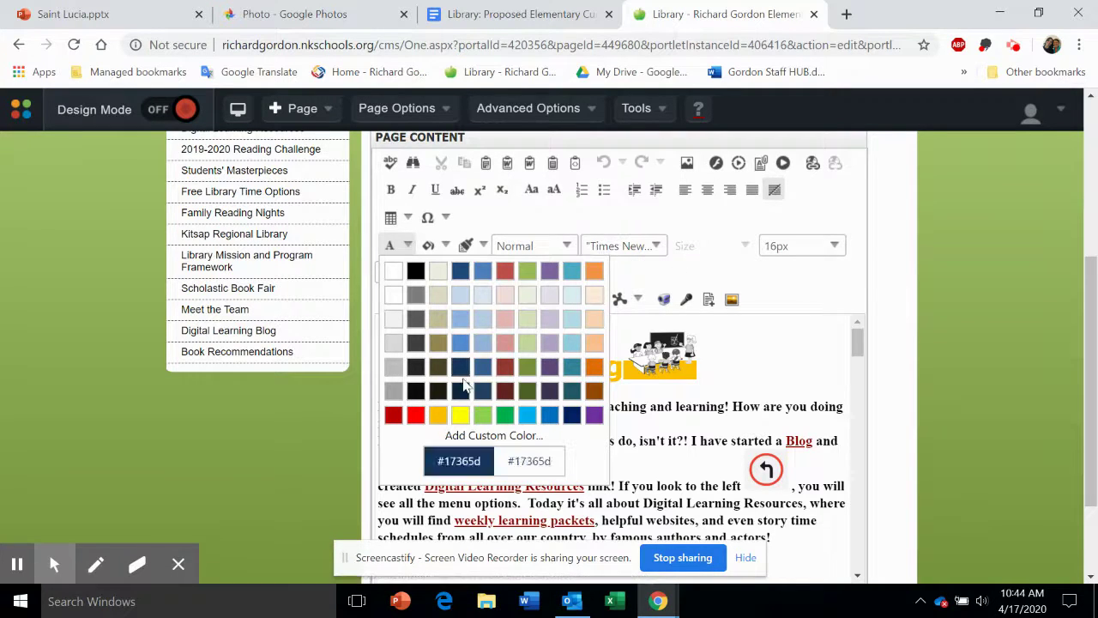
pyautogui.click(254, 470)
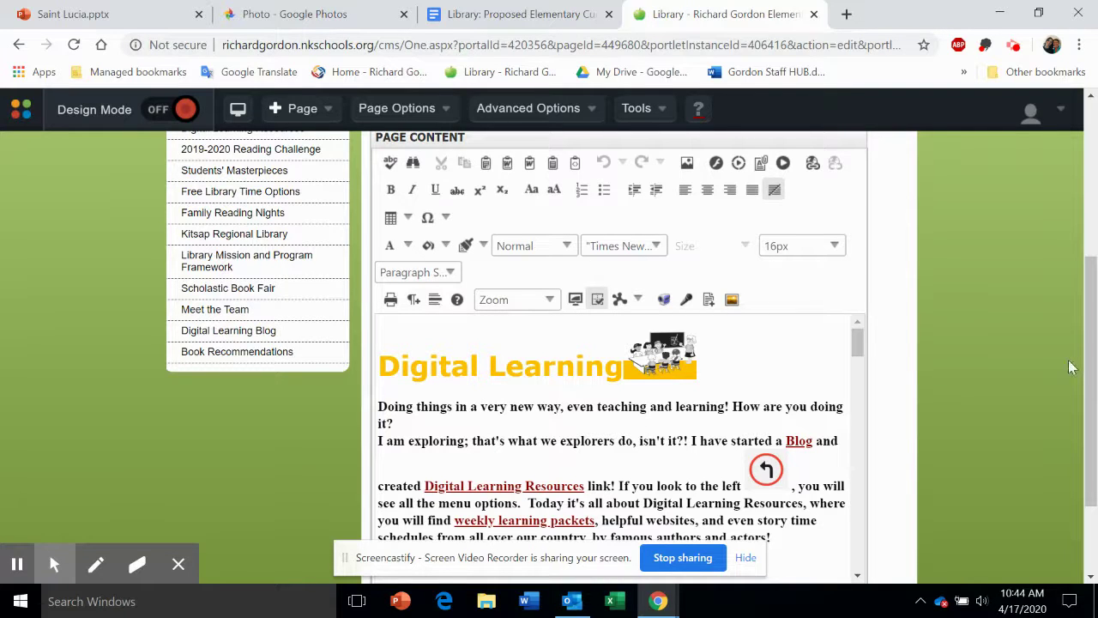
# Step: Copy the Norway project photo from Google Photos to the clipboard
pyautogui.moveTo(1087, 362)
pyautogui.mouseDown()
pyautogui.moveTo(1092, 325)
pyautogui.moveTo(1092, 354)
pyautogui.mouseUp()
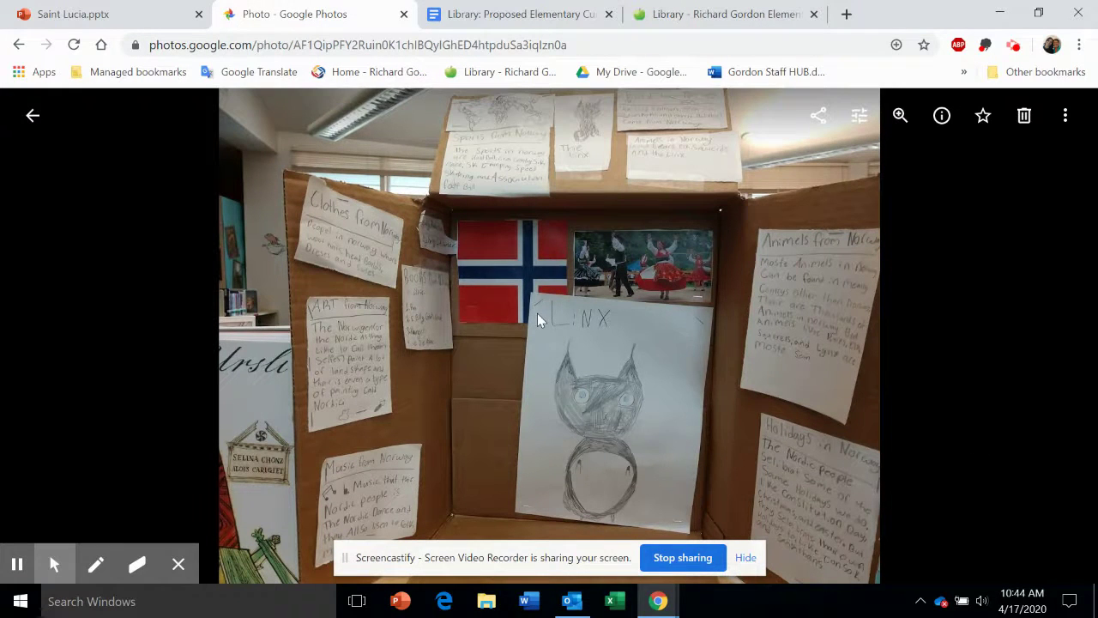
pyautogui.rightClick(537, 315)
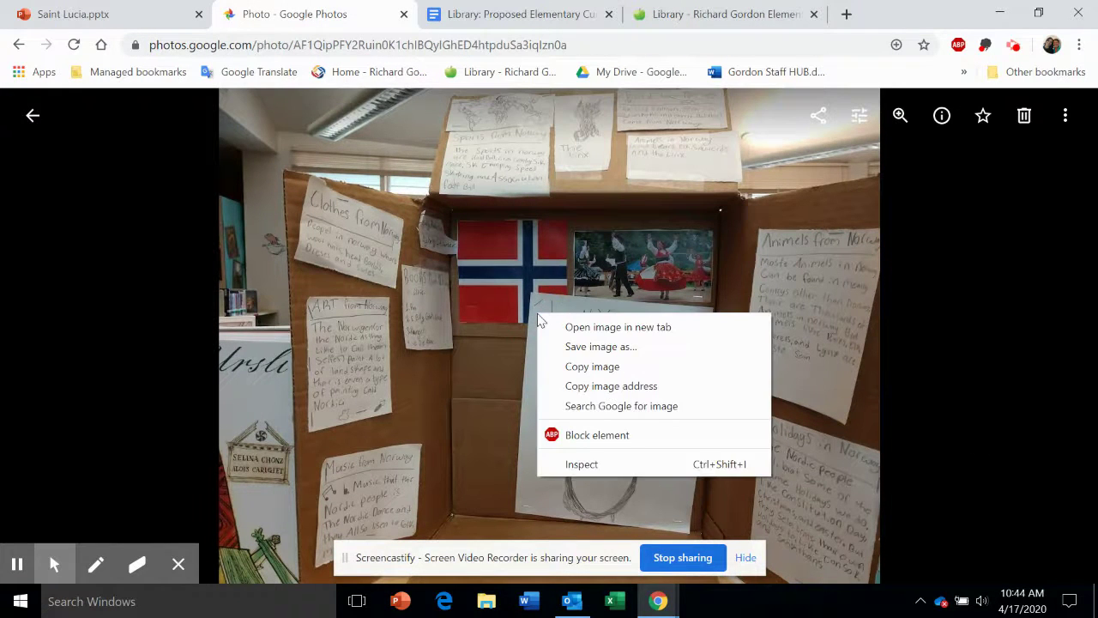
pyautogui.click(580, 368)
pyautogui.click(703, 16)
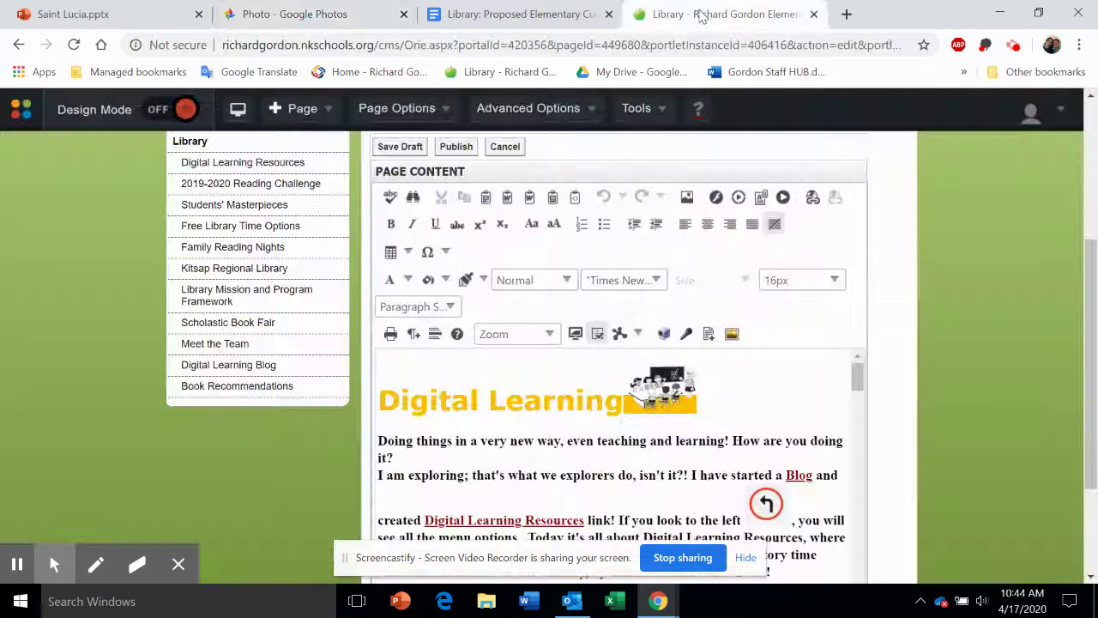
pyautogui.rightClick(729, 382)
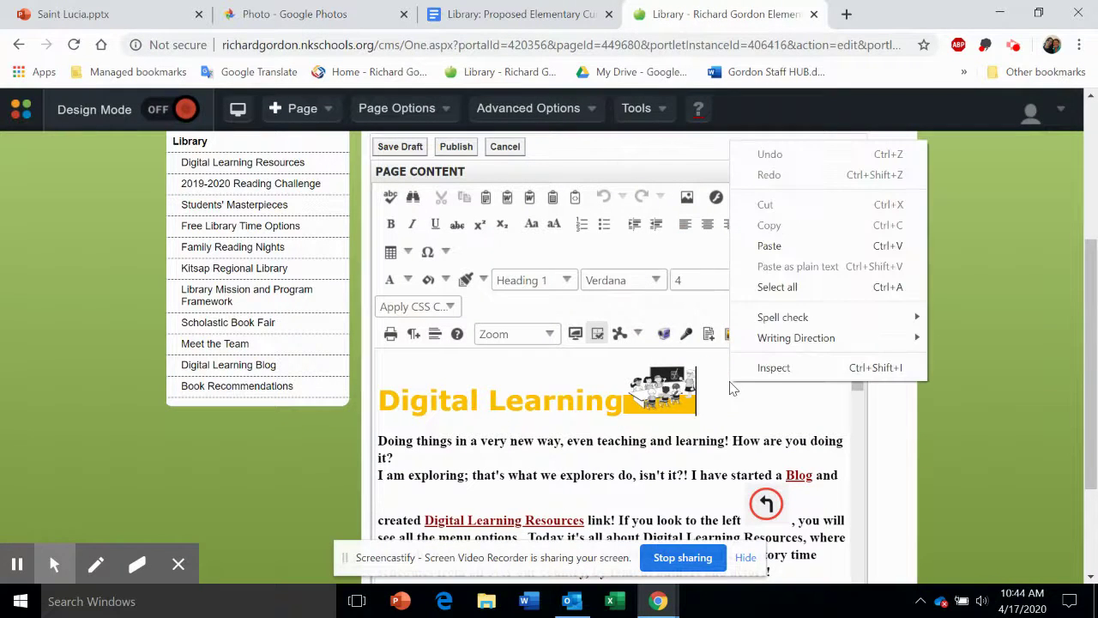
pyautogui.click(770, 247)
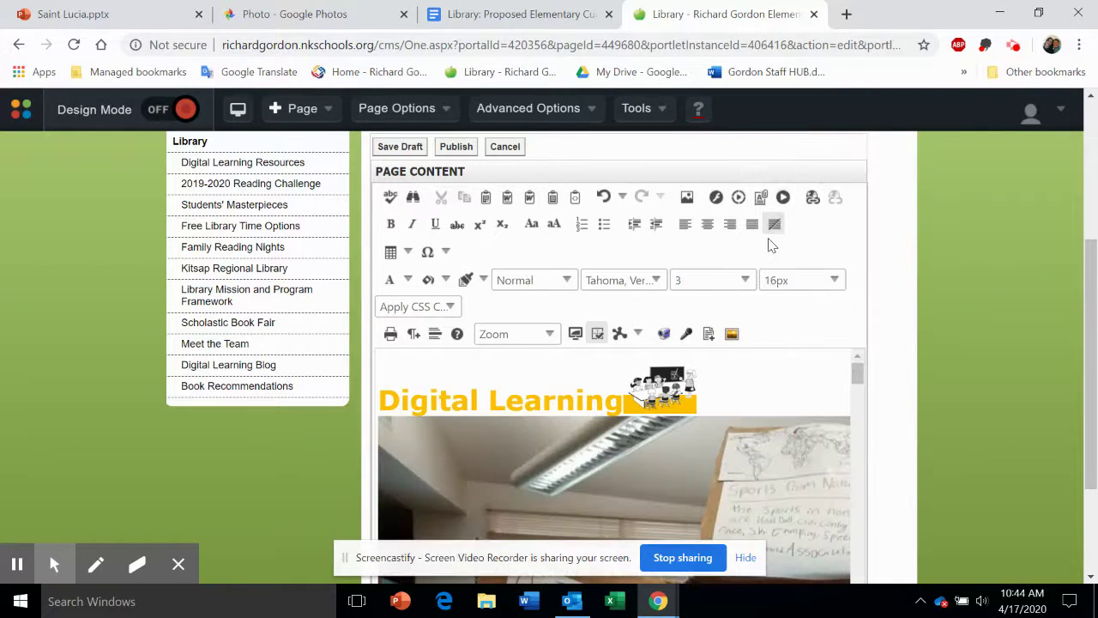
pyautogui.click(506, 464)
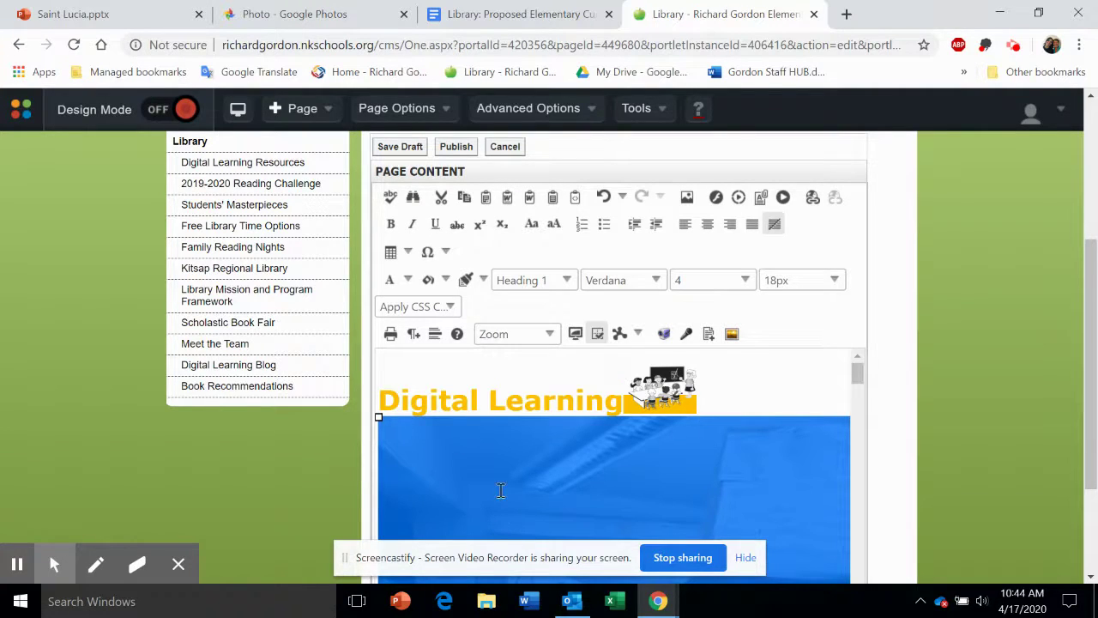
pyautogui.hotkey('ctrl', 'z')
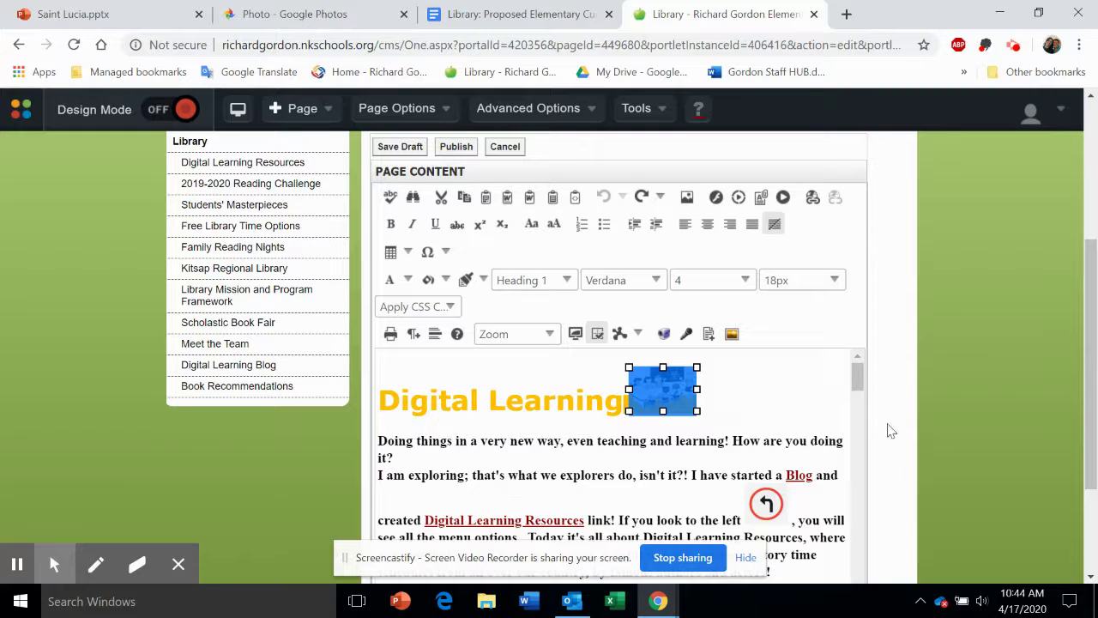
pyautogui.click(829, 393)
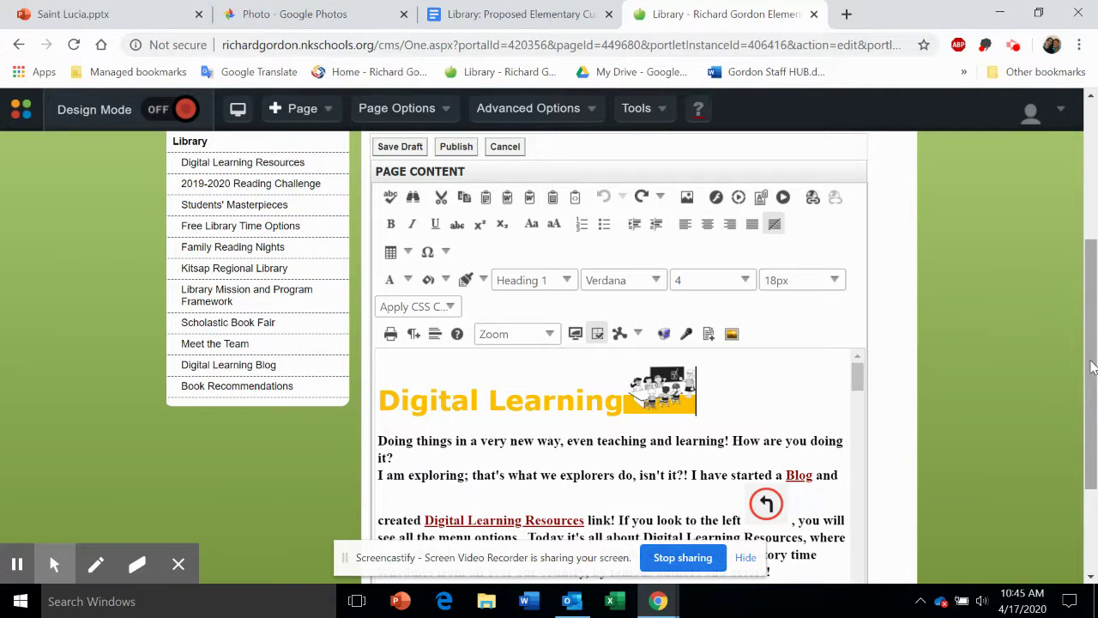
pyautogui.moveTo(1092, 366); pyautogui.dragTo(1092, 254)
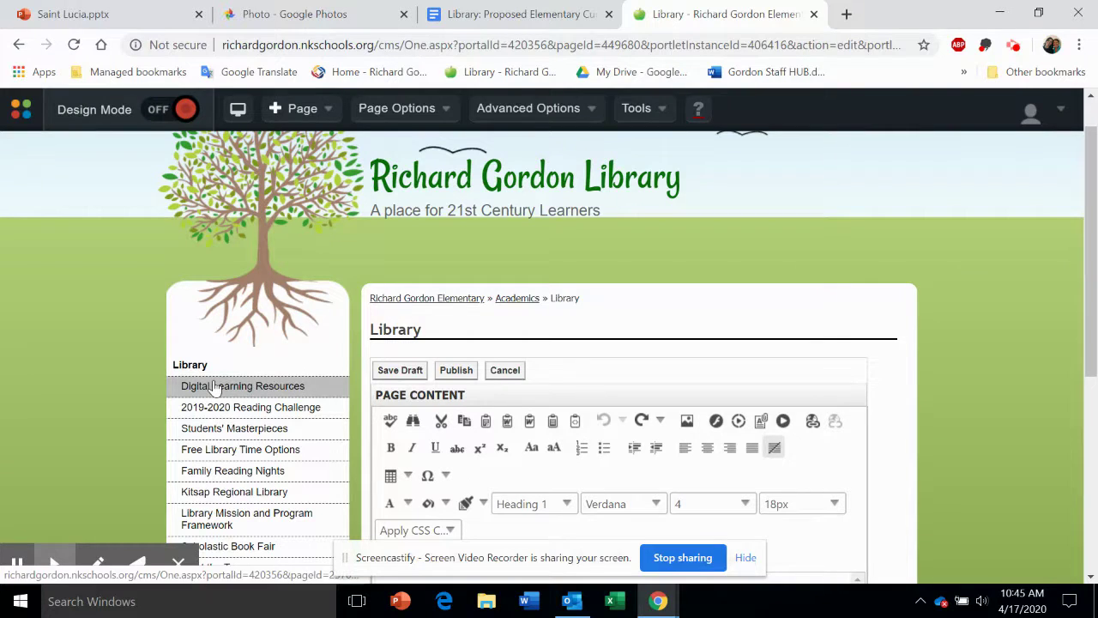
# Step: Open the + Page menu, then go to Digital Learning Resources in the left navigation
pyautogui.click(292, 109)
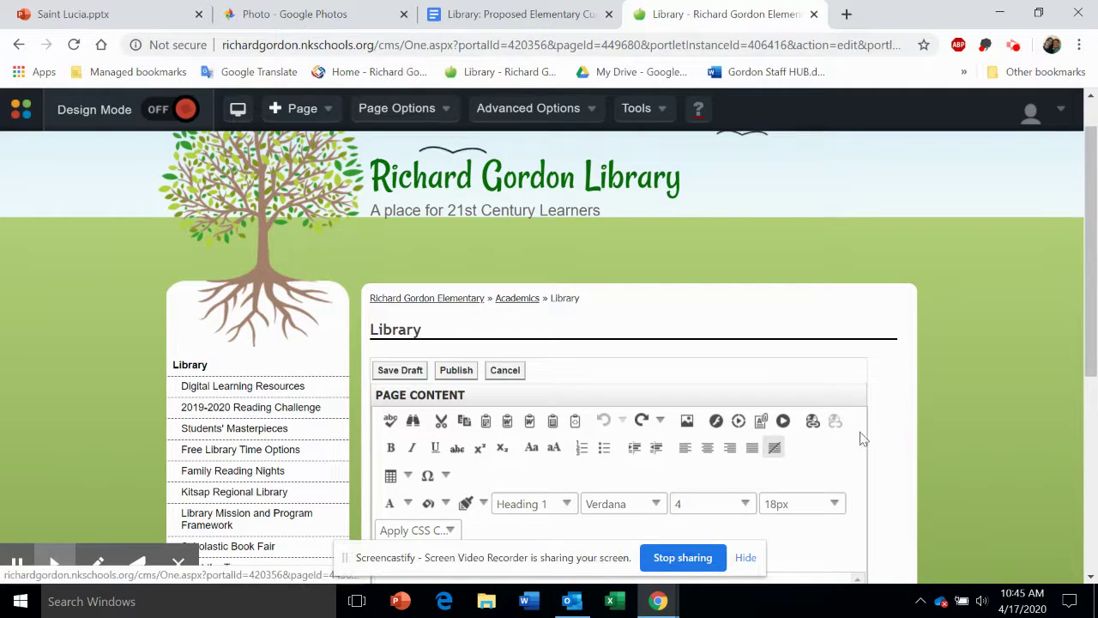
pyautogui.click(224, 390)
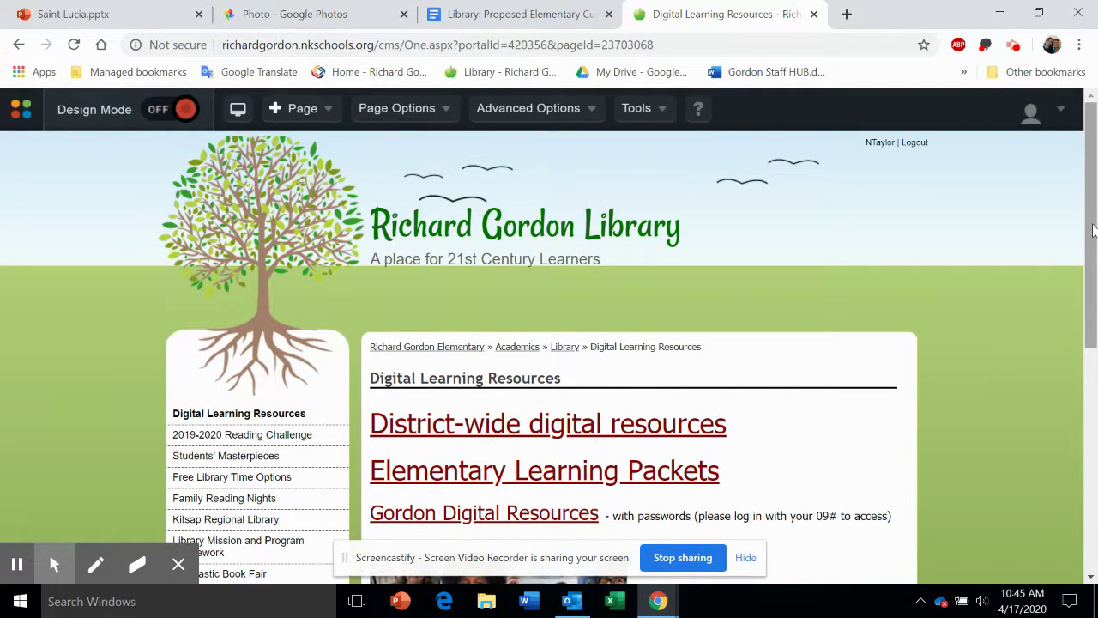
# Step: Turn on Design Mode and open the Digital Learning Resources Content block in the editor
pyautogui.moveTo(1092, 230); pyautogui.dragTo(1091, 288)
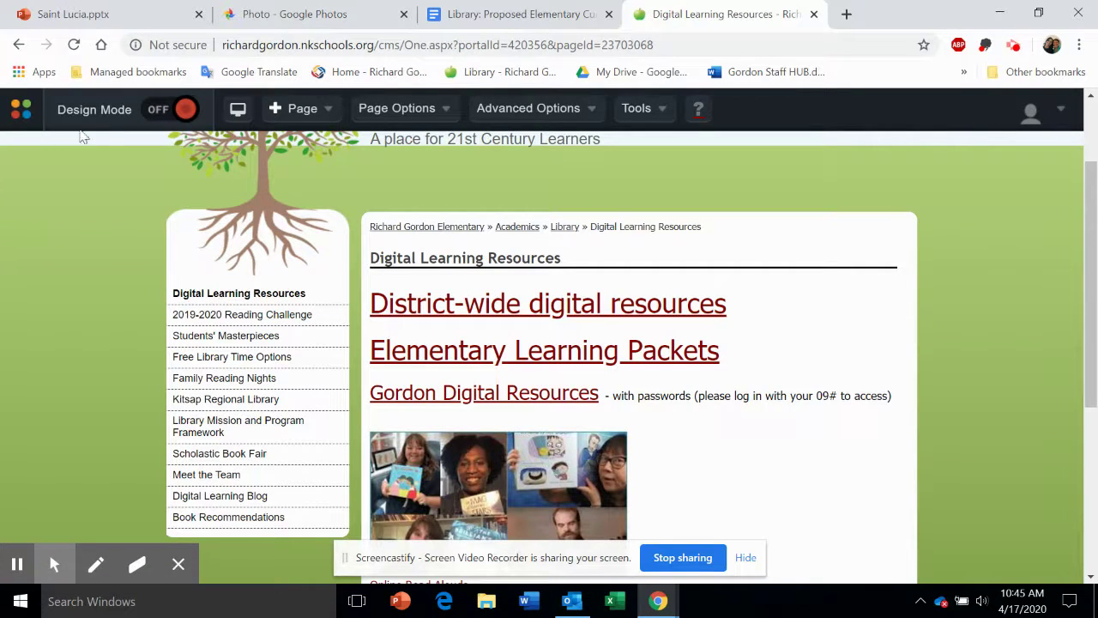
pyautogui.click(186, 109)
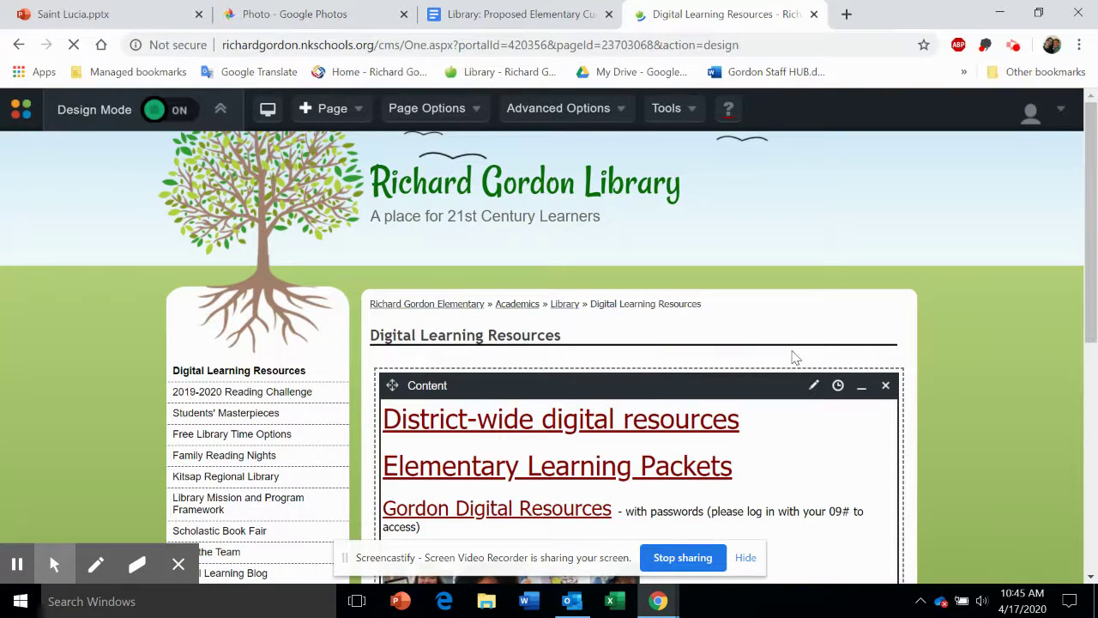
pyautogui.click(814, 386)
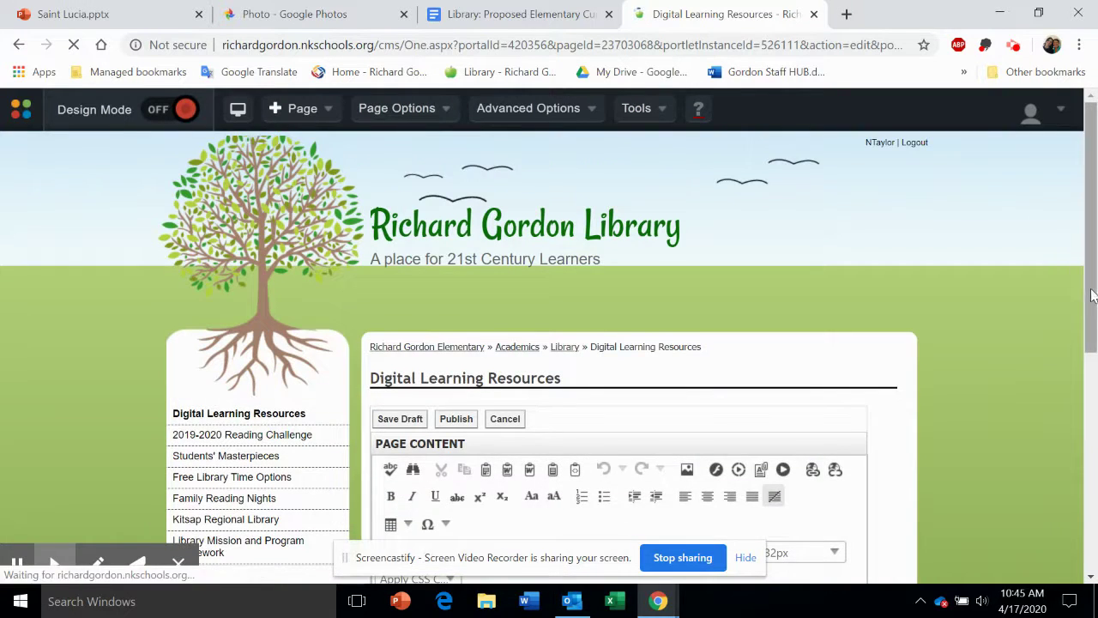
# Step: Select 'with passwords' and open the Hyperlink Manager's URL field for it
pyautogui.moveTo(1091, 295); pyautogui.dragTo(1086, 415)
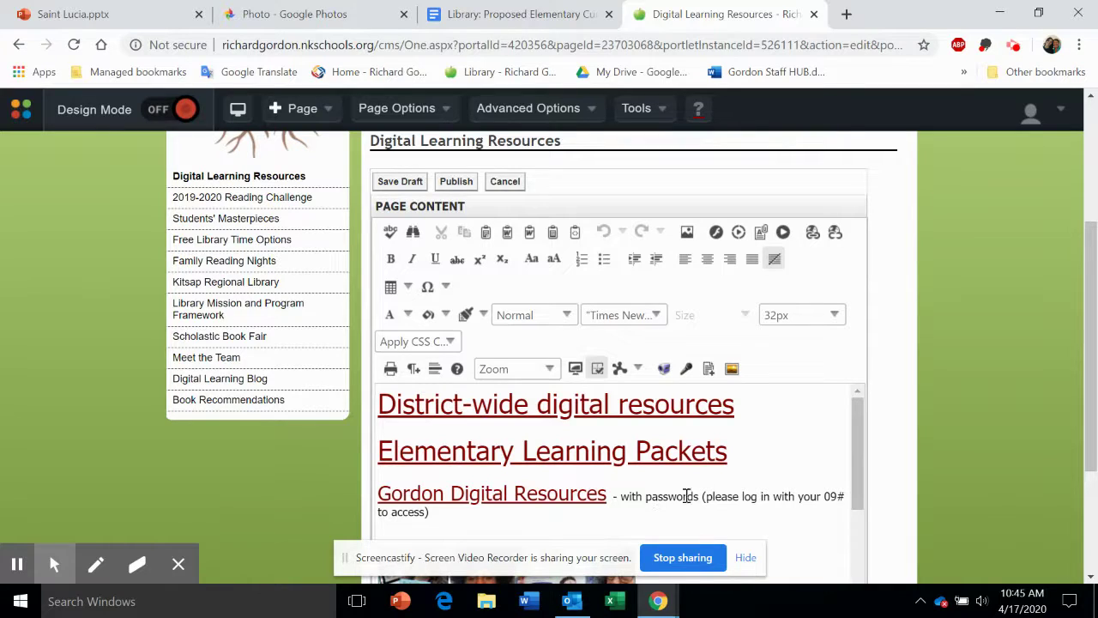
pyautogui.moveTo(621, 496); pyautogui.dragTo(702, 497)
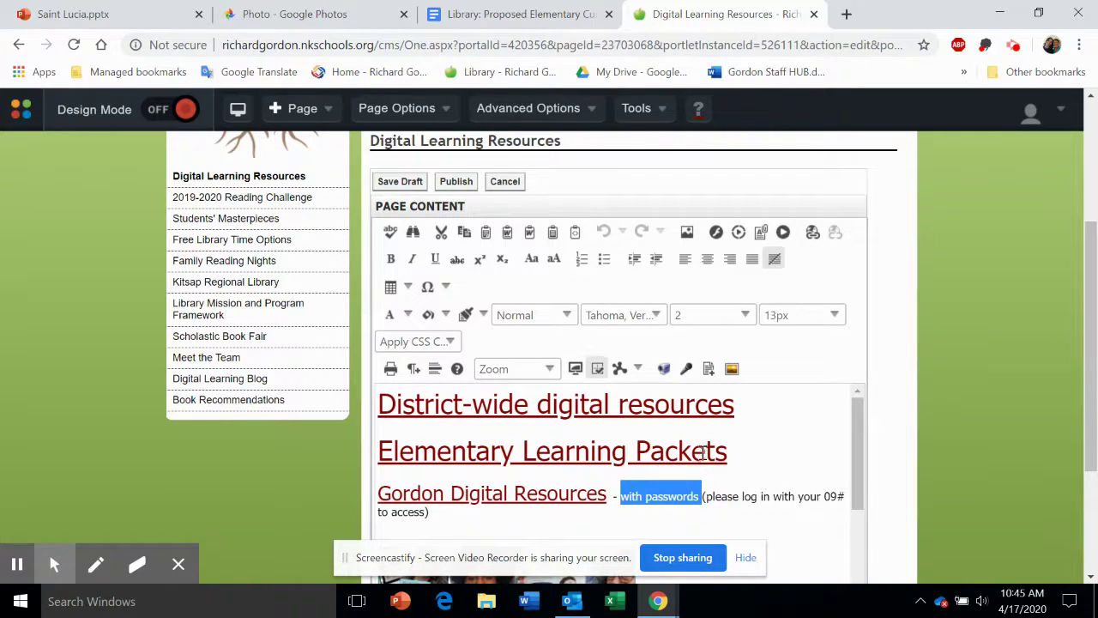
pyautogui.click(812, 232)
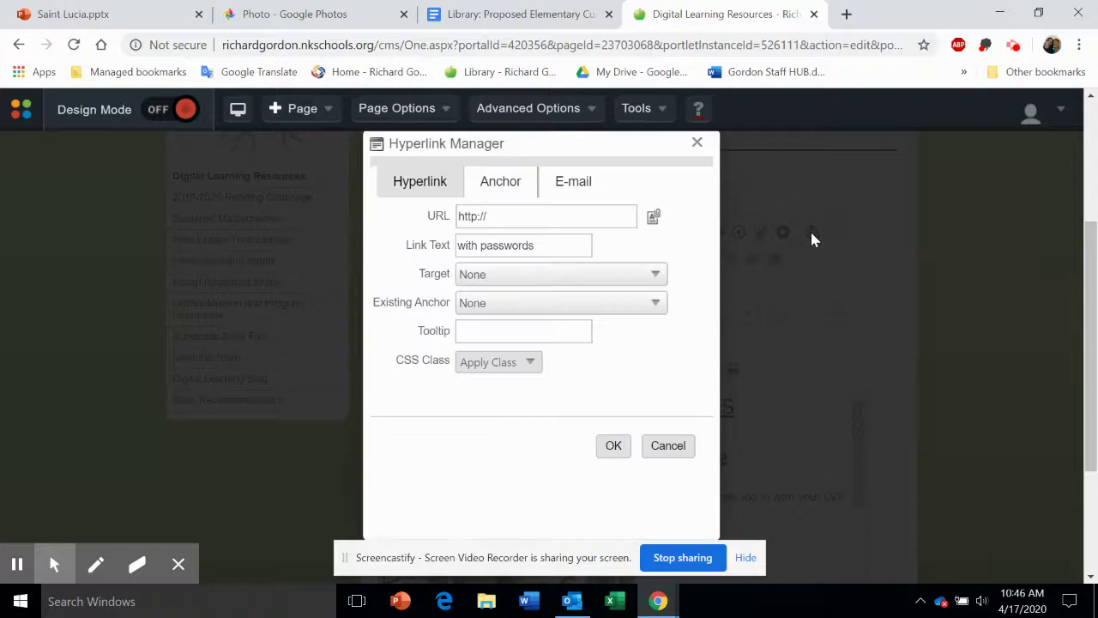
pyautogui.click(499, 215)
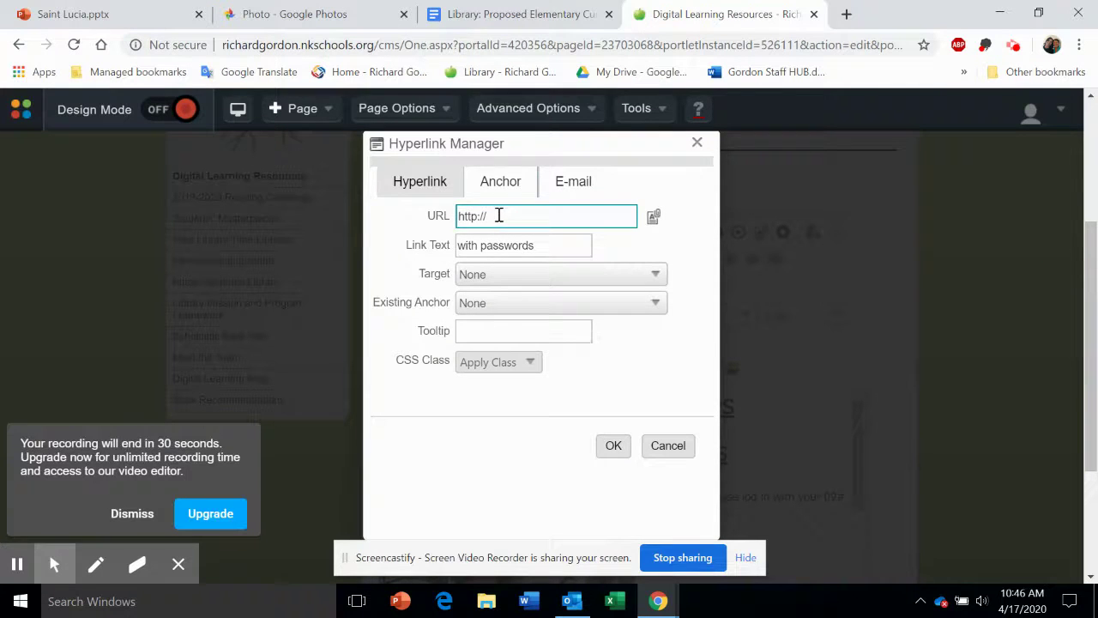
# Step: Copy the Library: Proposed Elementary Curriculum Google Doc's URL from its tab's address bar
pyautogui.click(491, 14)
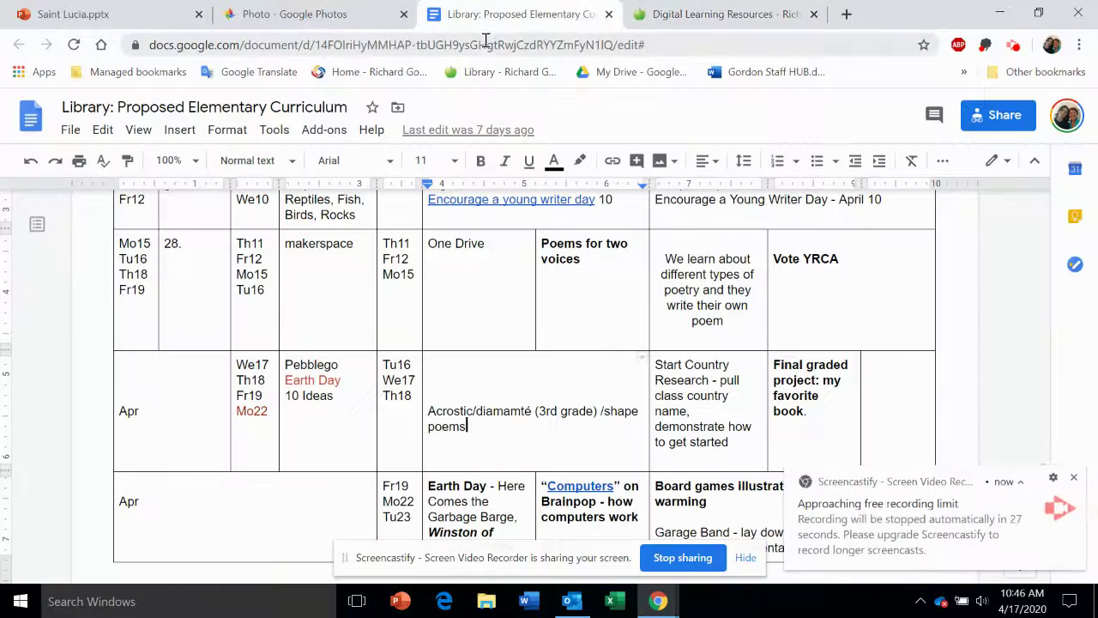
pyautogui.click(485, 45)
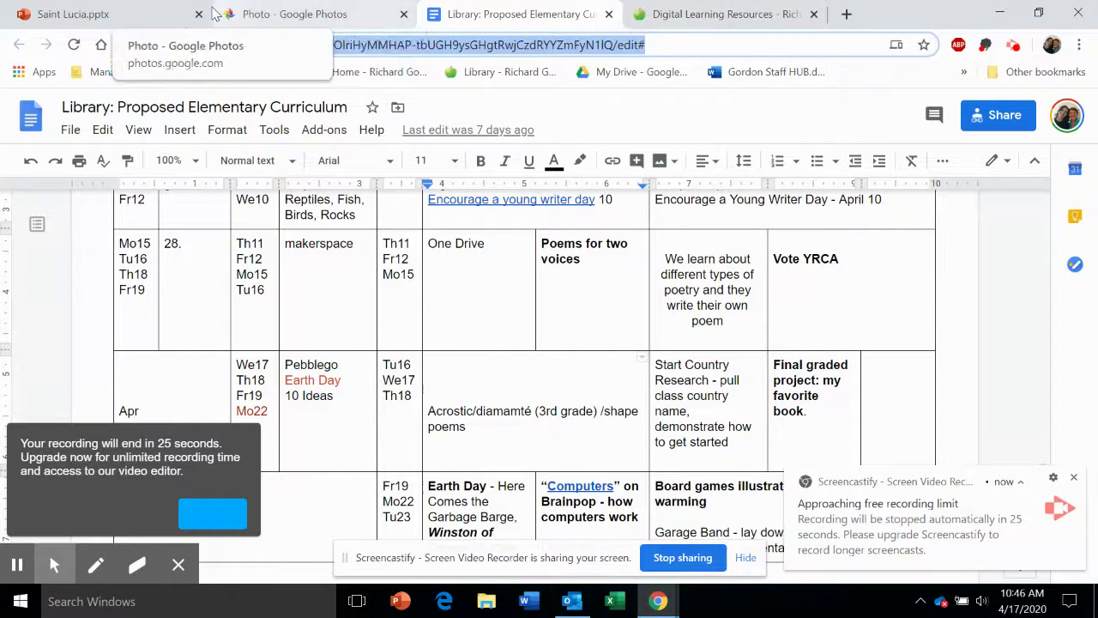
pyautogui.click(682, 16)
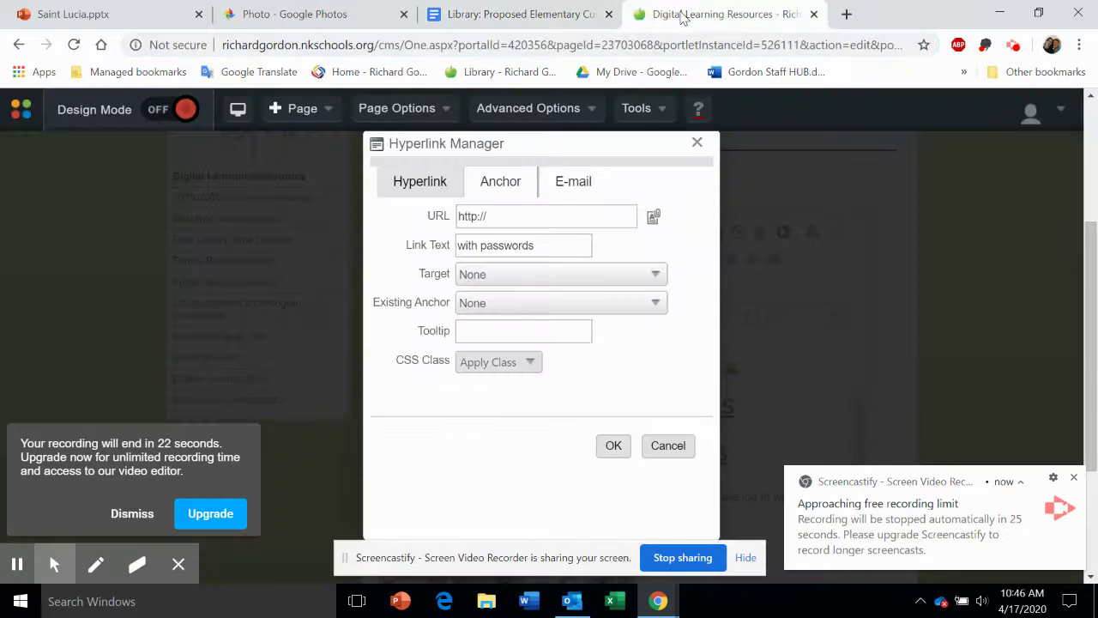
pyautogui.click(499, 216)
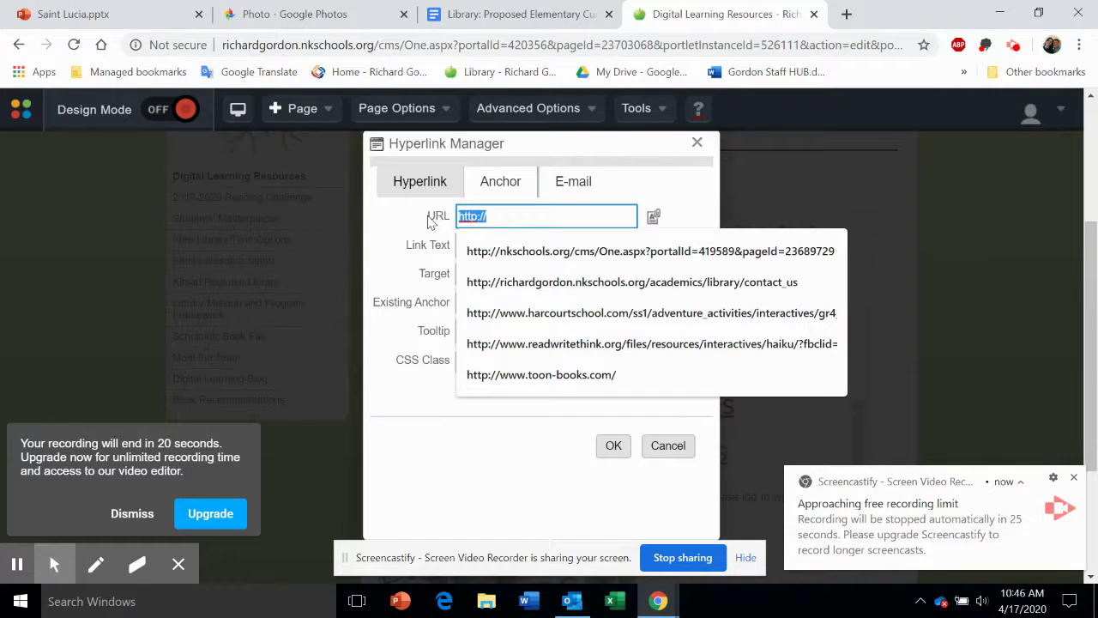
pyautogui.press('BackSpace')
pyautogui.hotkey('ctrl', 'v')
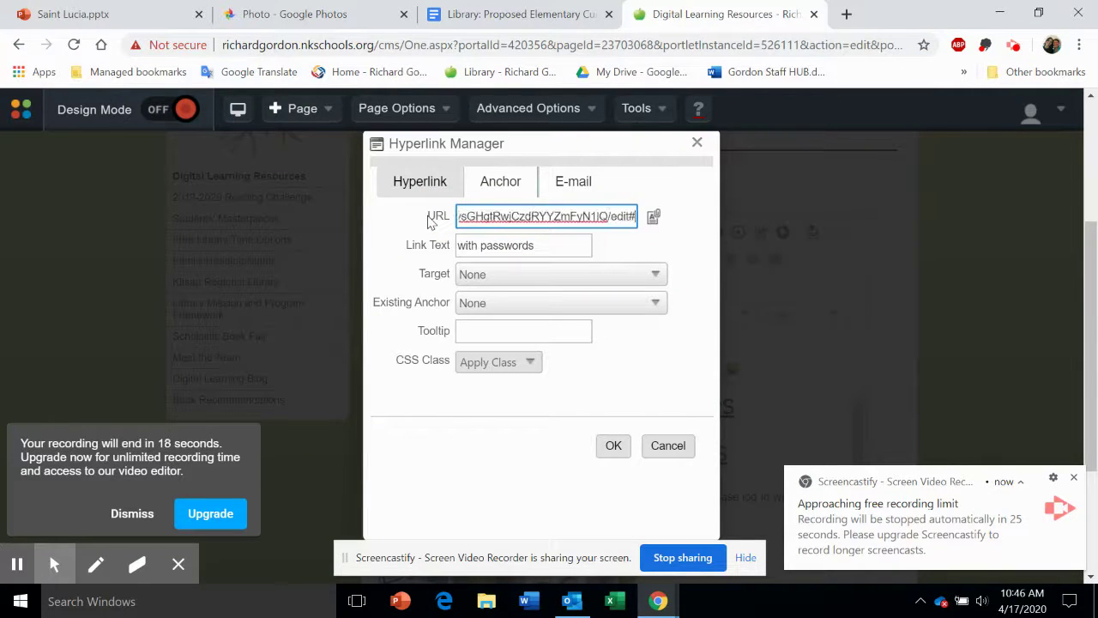
pyautogui.click(478, 333)
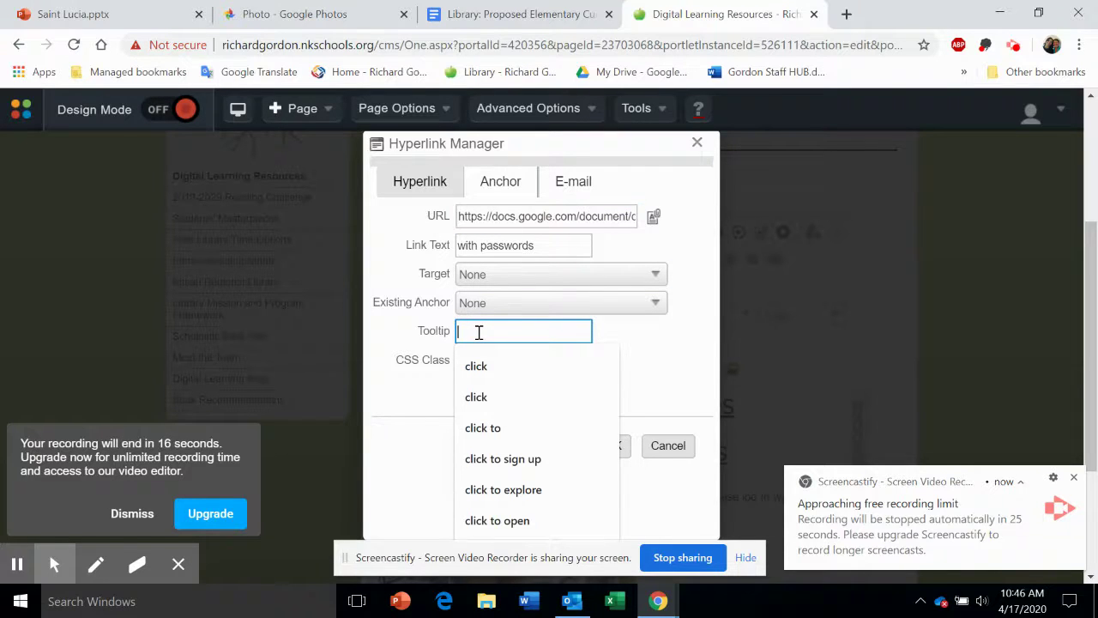
pyautogui.click(514, 489)
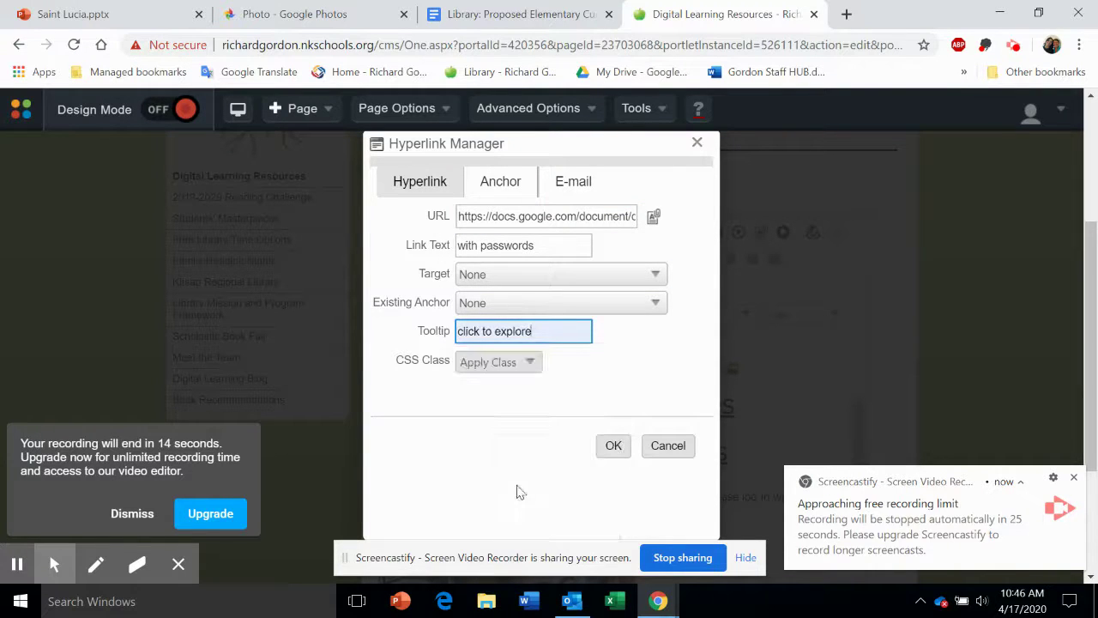
pyautogui.click(607, 450)
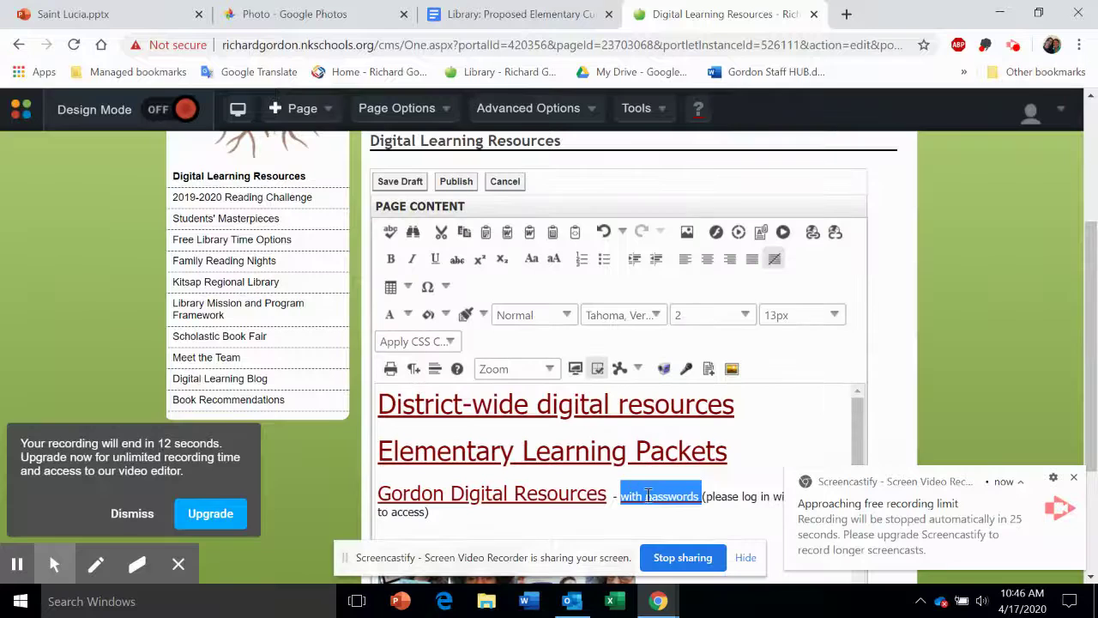
pyautogui.click(760, 454)
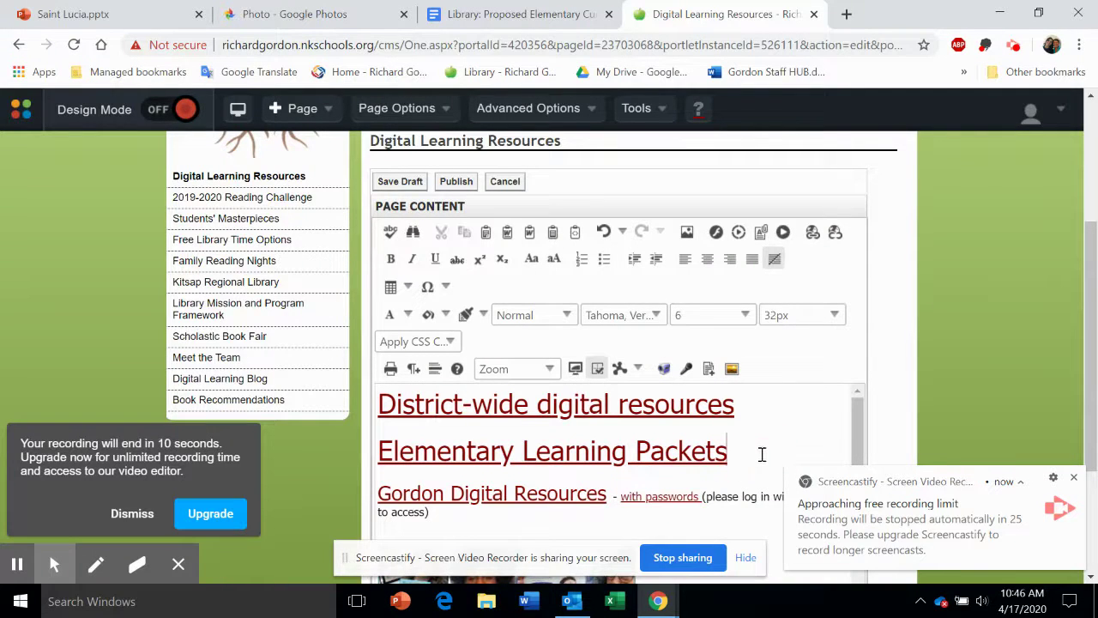
pyautogui.moveTo(695, 499)
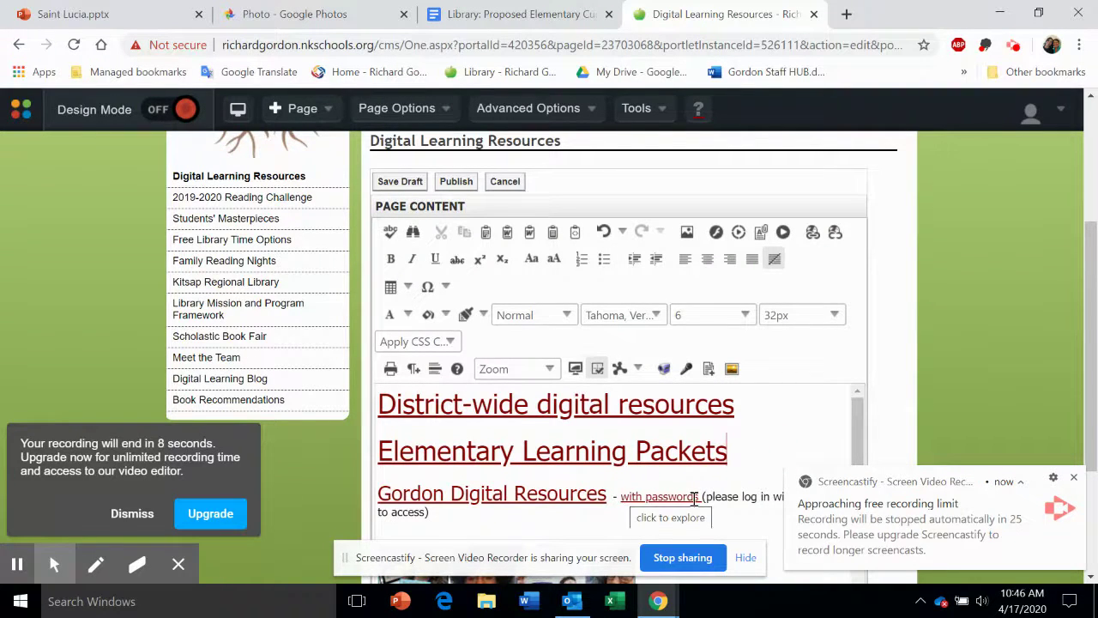